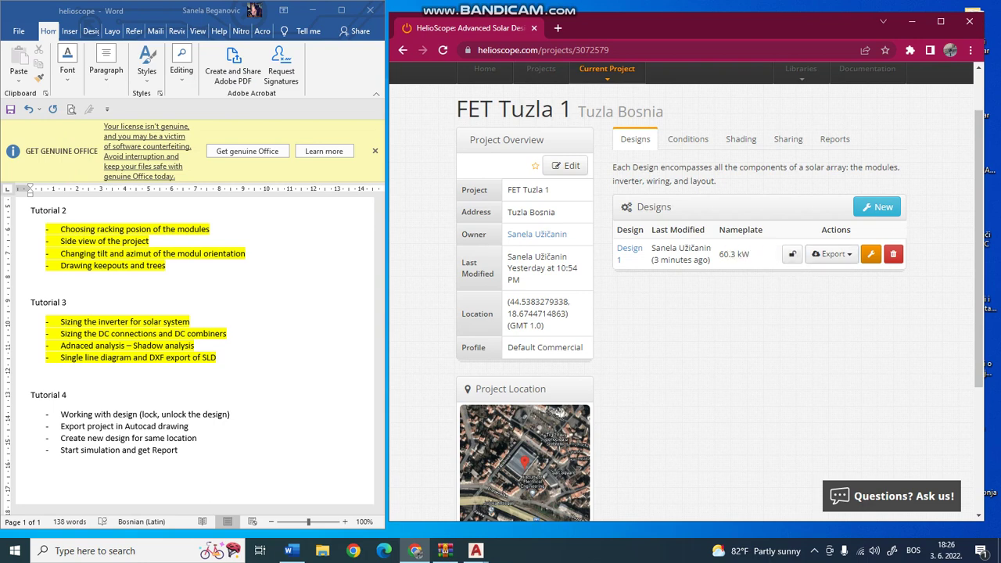
pyautogui.click(792, 254)
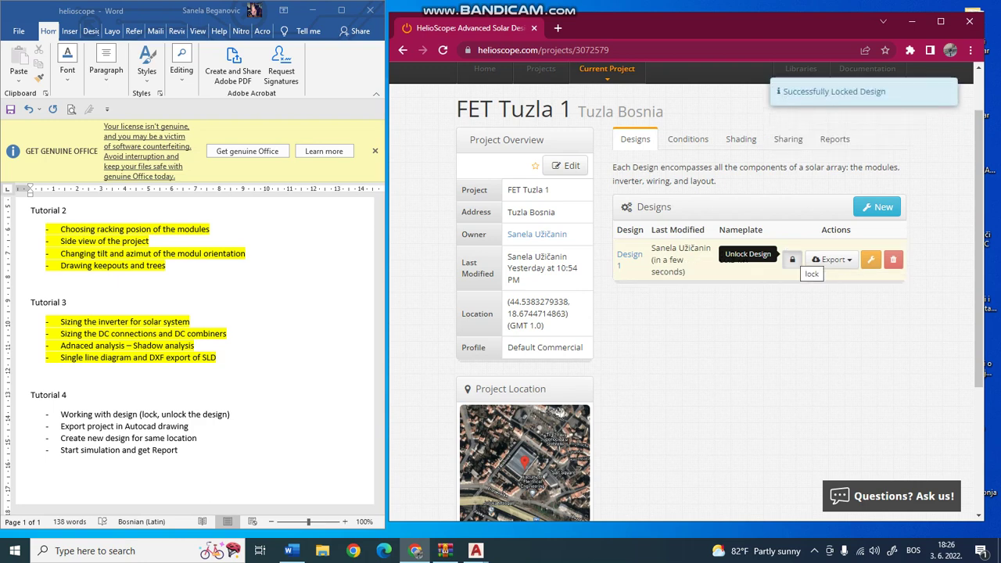
pyautogui.click(792, 259)
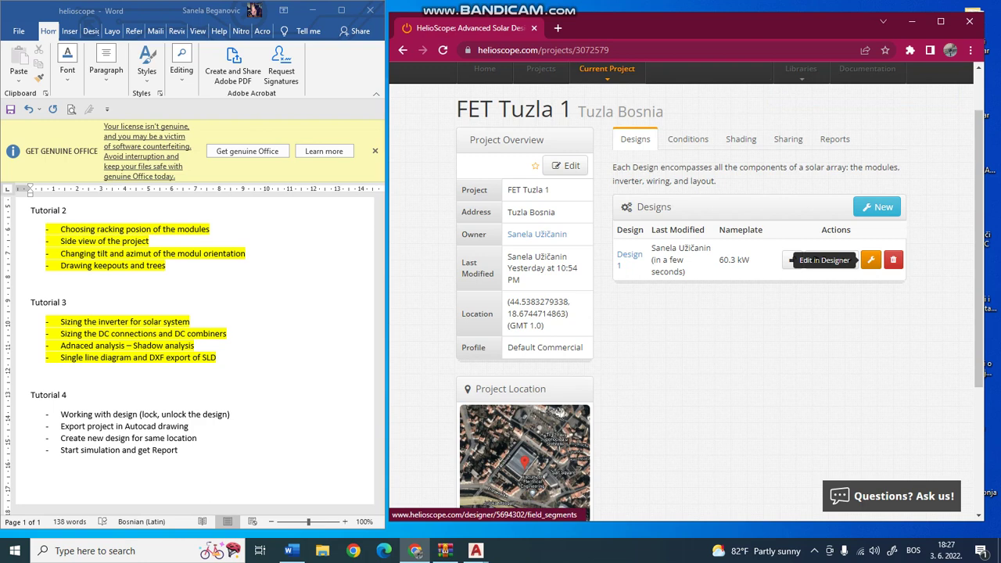
pyautogui.click(871, 259)
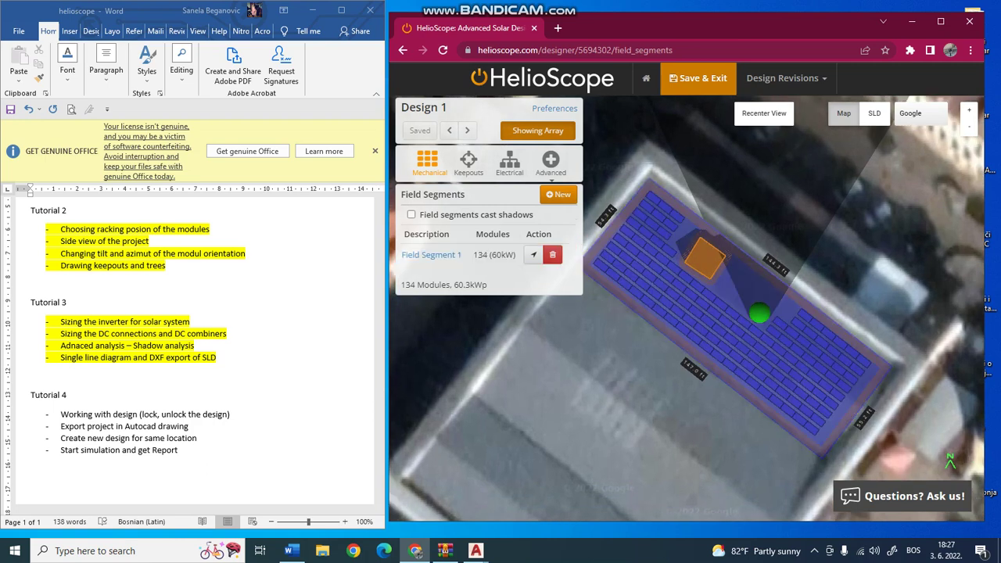
# Mark 'Working with design (lock, unlock the design)' with yellow highlight in the Word checklist.
pyautogui.click(698, 78)
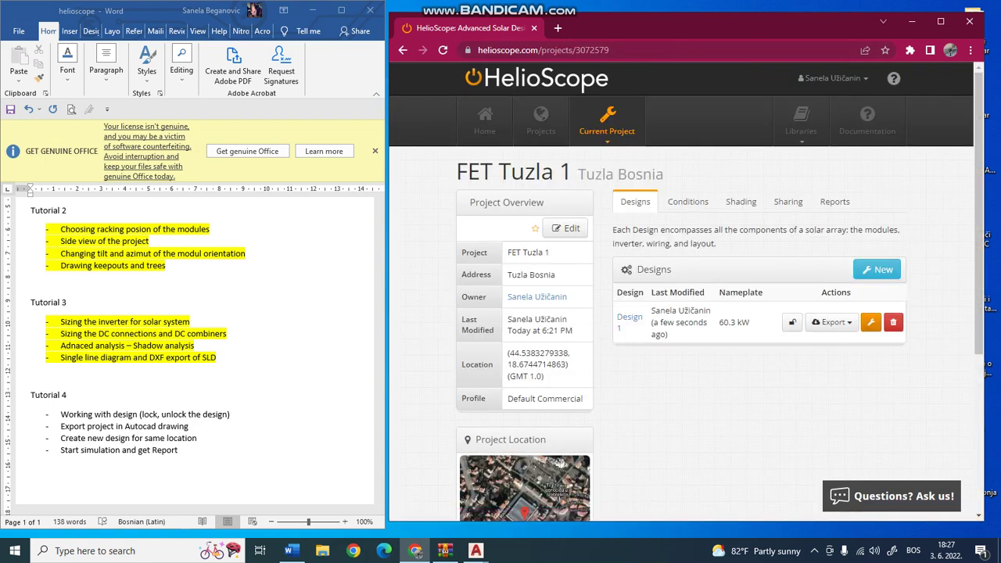
pyautogui.moveTo(234, 414); pyautogui.dragTo(61, 414)
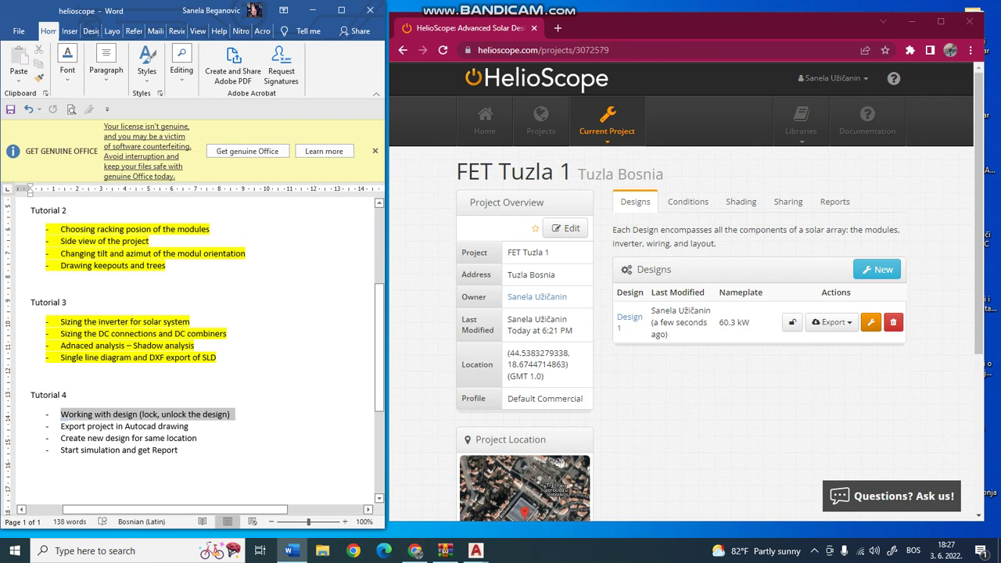
pyautogui.click(67, 71)
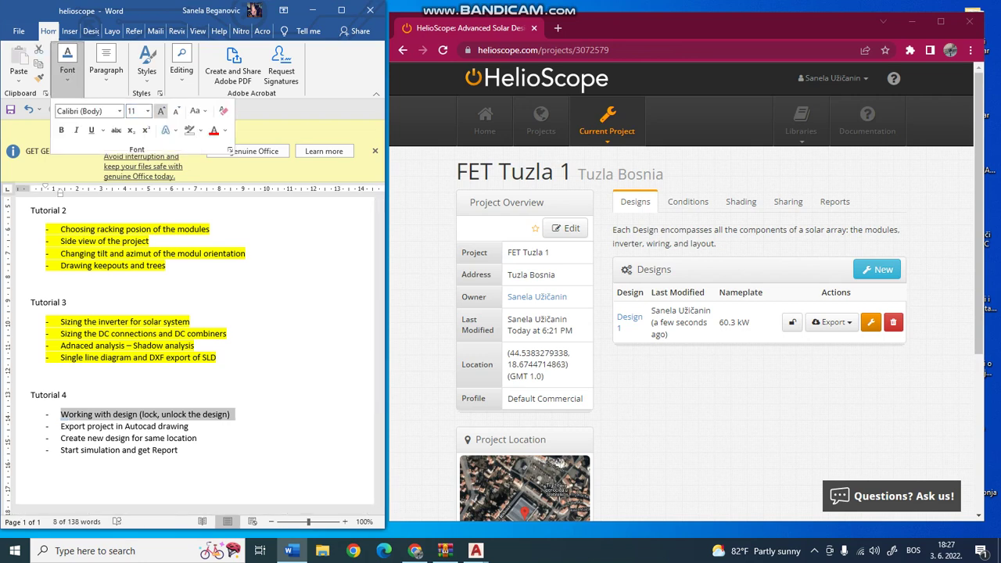
pyautogui.click(200, 130)
pyautogui.click(192, 134)
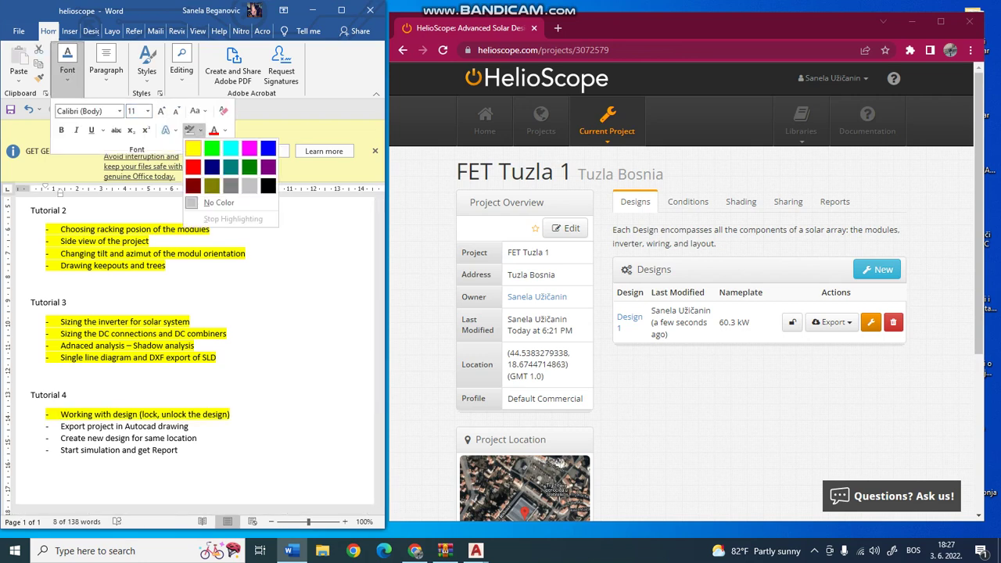
pyautogui.click(61, 414)
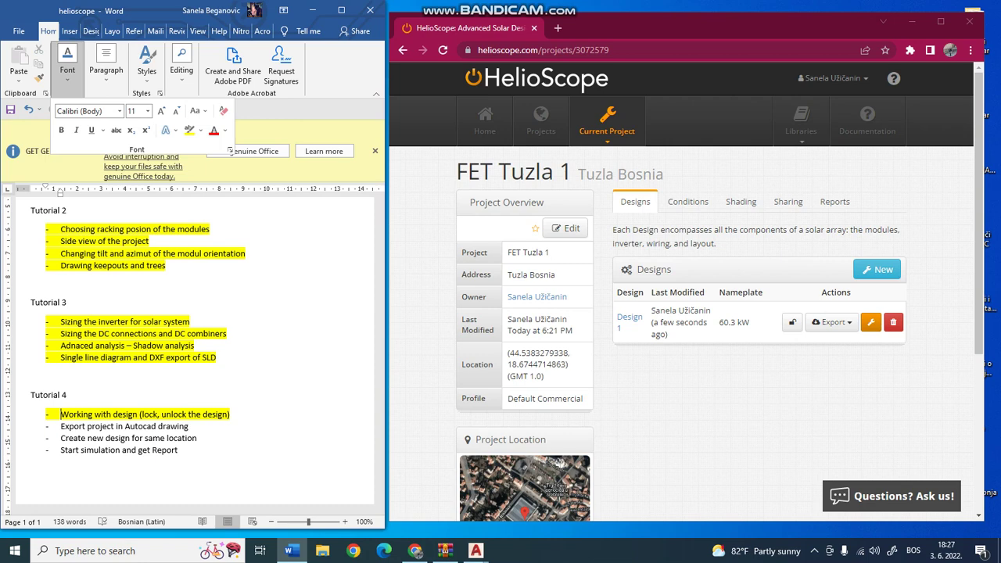
# Export Design 1 in CAD (.dxf) format, downloading it as a zip.
pyautogui.click(831, 322)
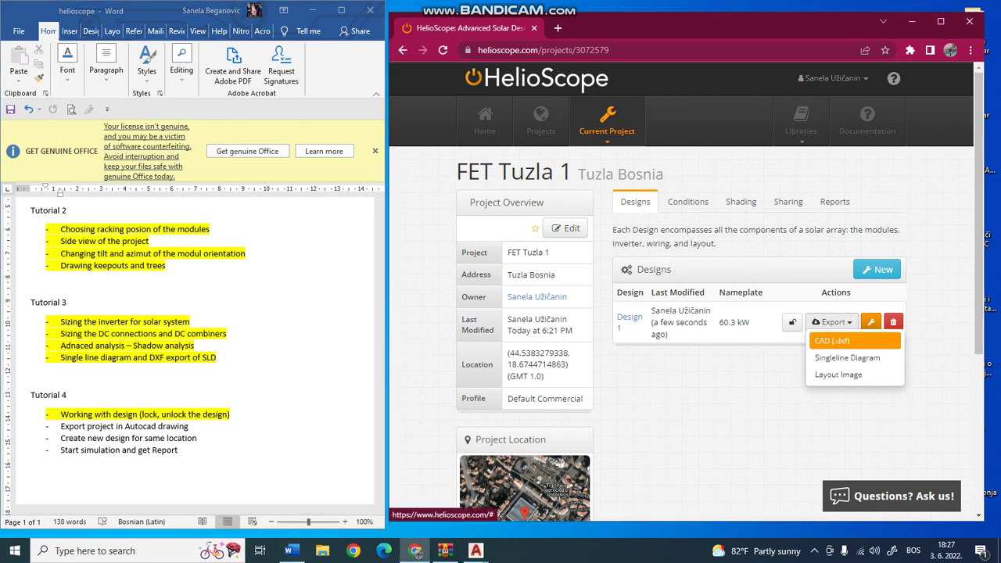
pyautogui.click(831, 341)
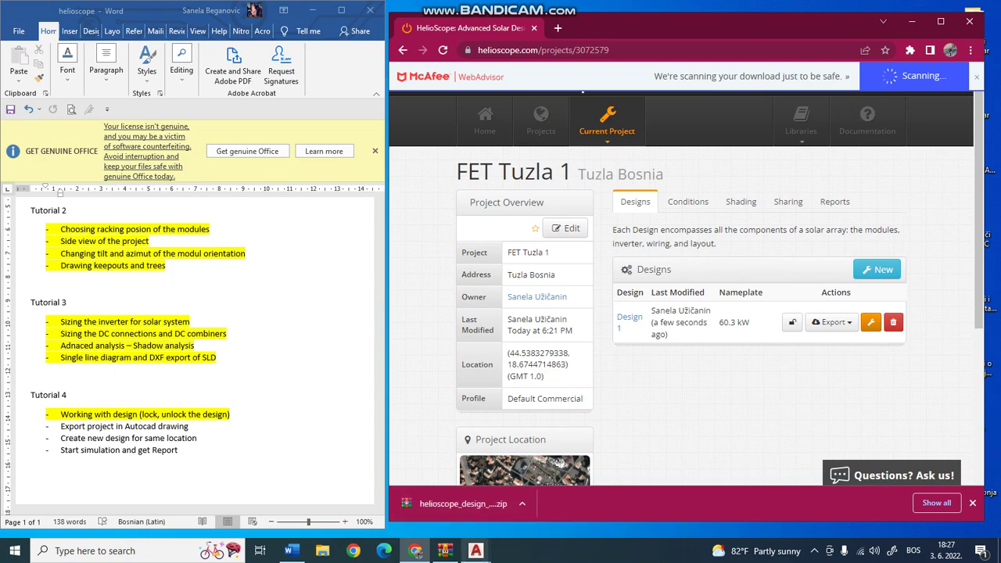
# Bring up helioscope_design_5694302.dxf in AutoCAD and zoom around the panel layout.
pyautogui.moveTo(475, 551)
pyautogui.click(407, 499)
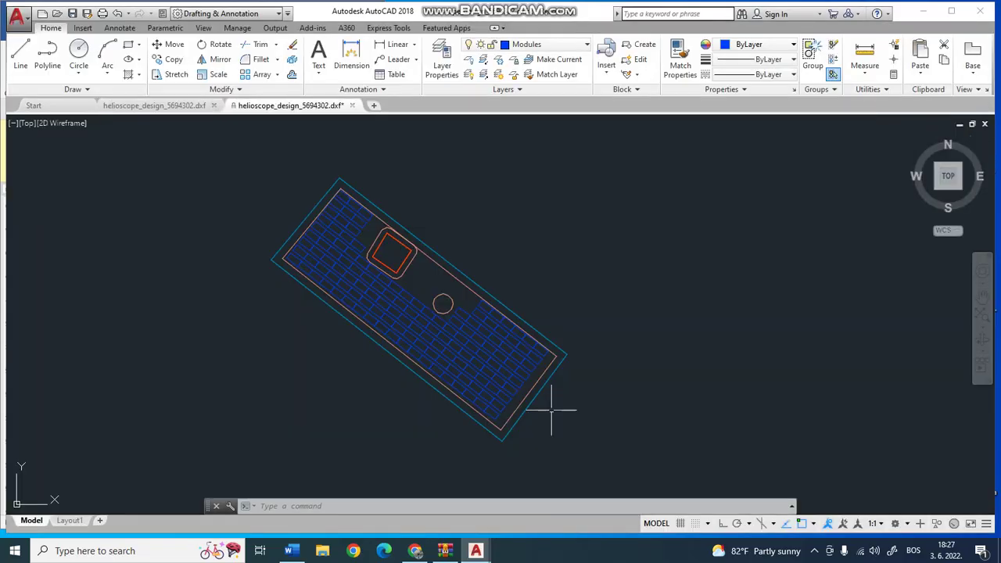
pyautogui.scroll(-1, 491, 213)
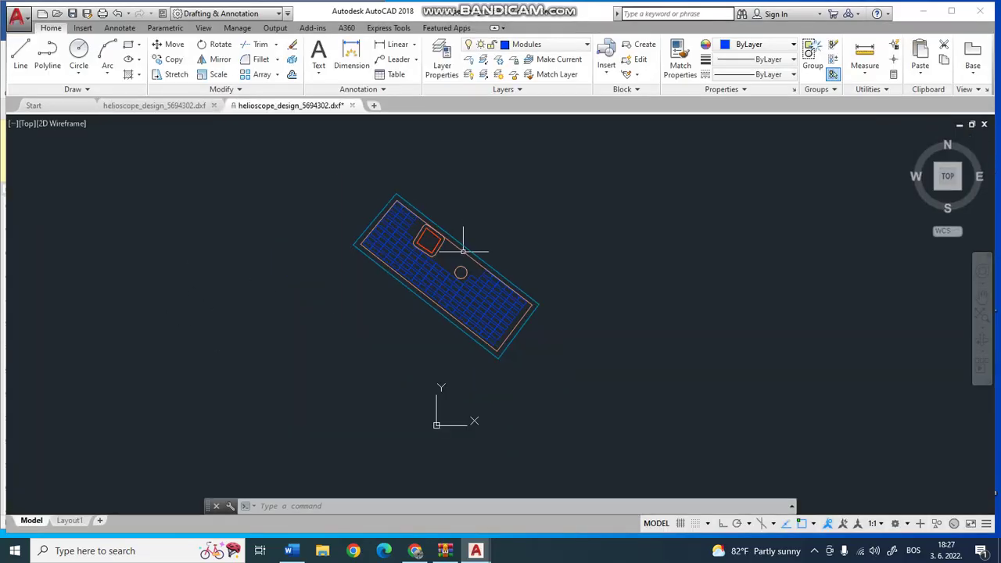
pyautogui.scroll(1, 412, 240)
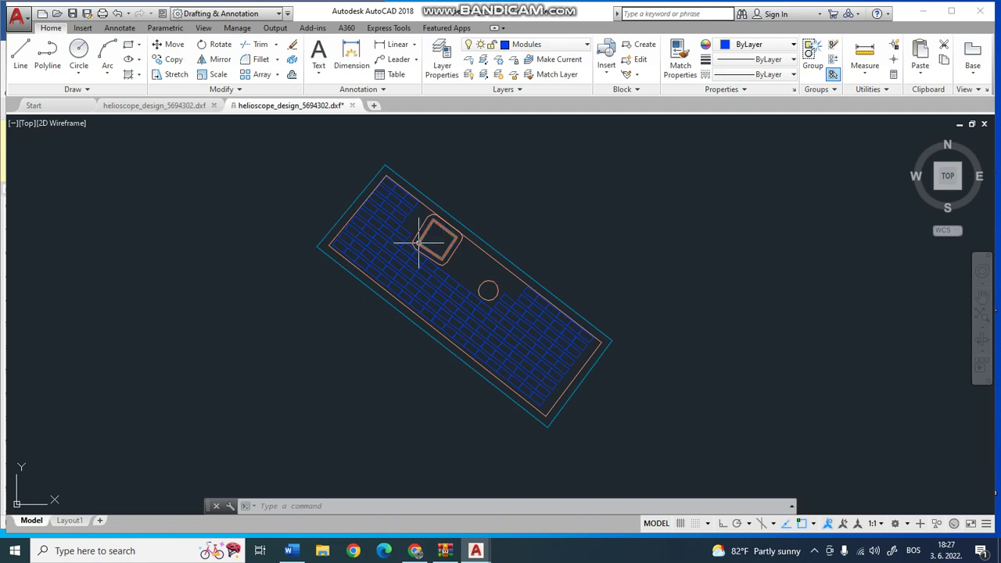
pyautogui.moveTo(419, 243)
pyautogui.scroll(2, 418, 262)
pyautogui.scroll(2, 380, 221)
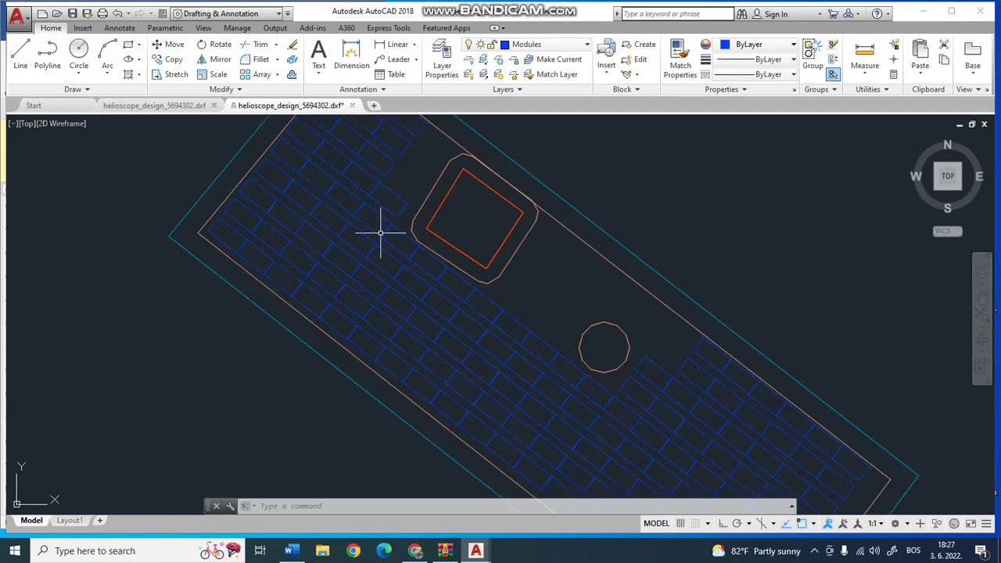
pyautogui.scroll(-2, 374, 222)
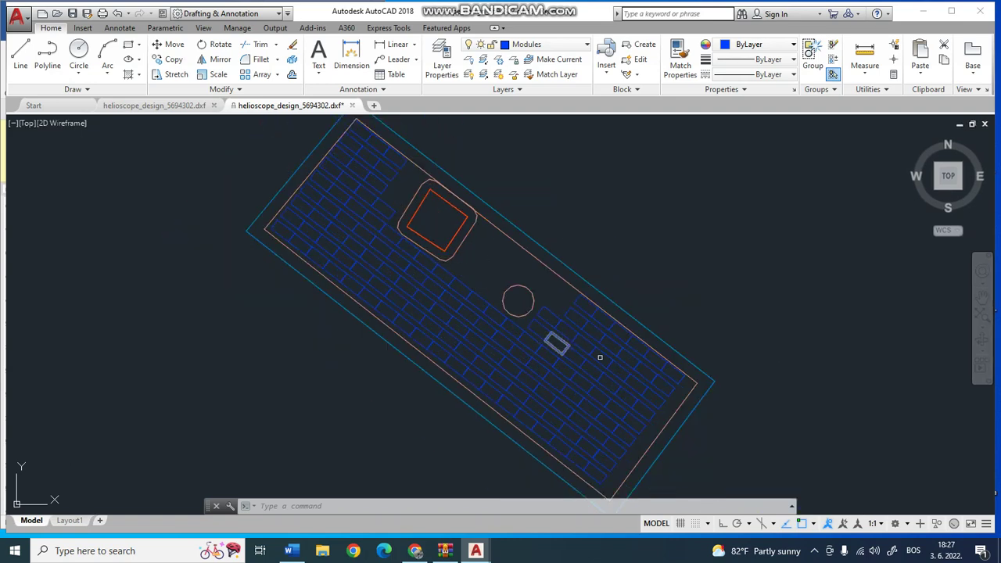
pyautogui.scroll(3, 421, 210)
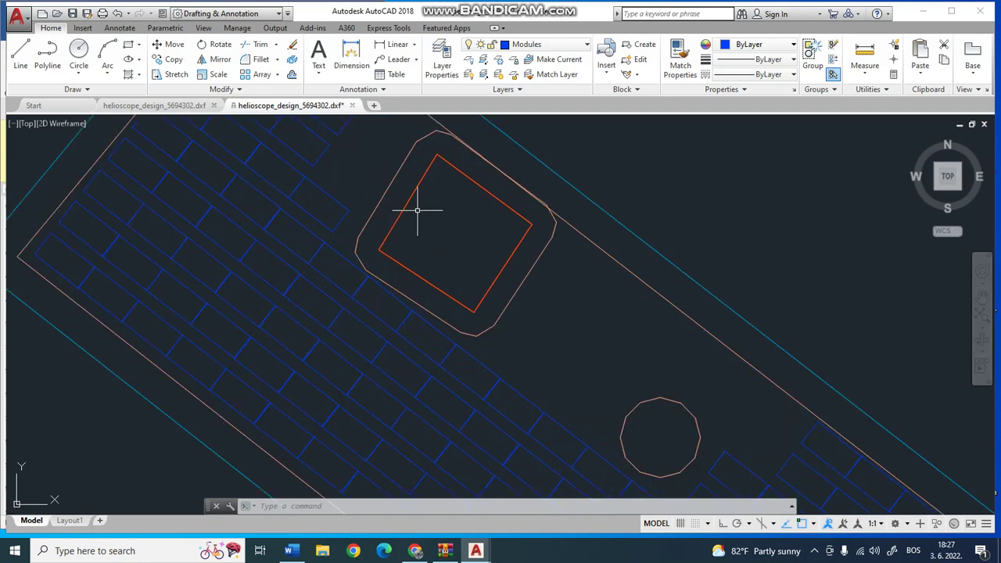
# Select a solar module and zoom to inspect the rows around the obstructions.
pyautogui.click(416, 205)
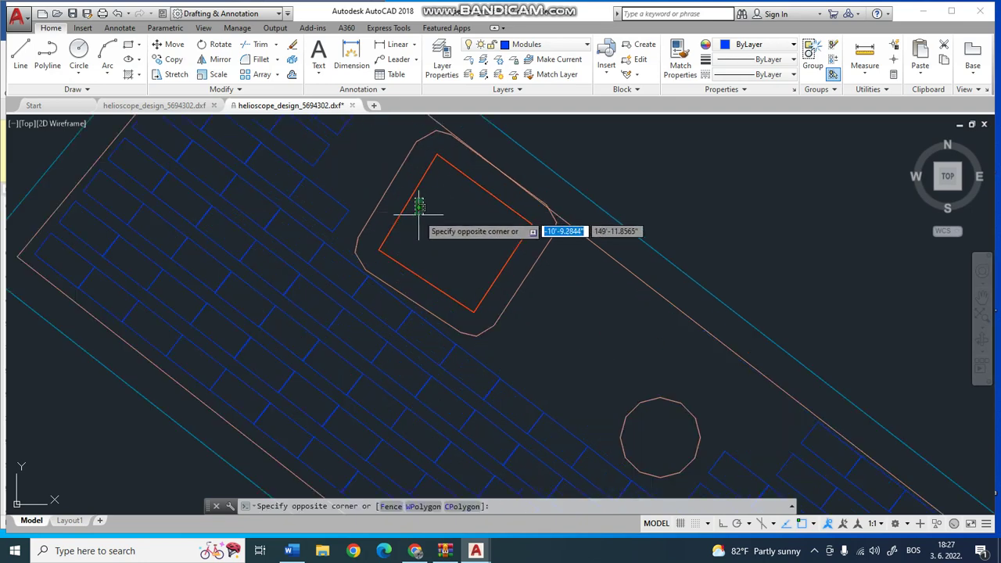
pyautogui.scroll(-2, 438, 205)
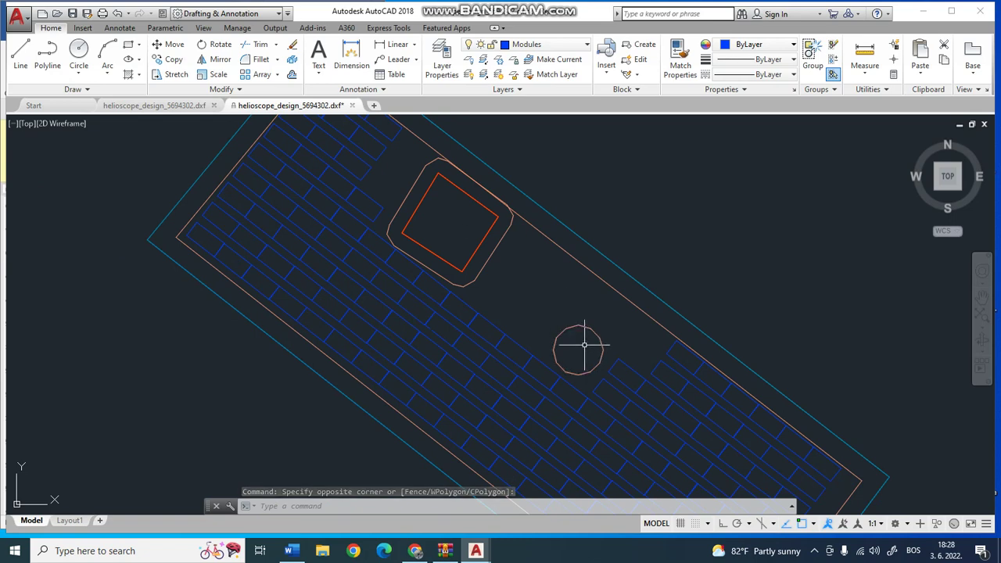
pyautogui.scroll(-3, 563, 297)
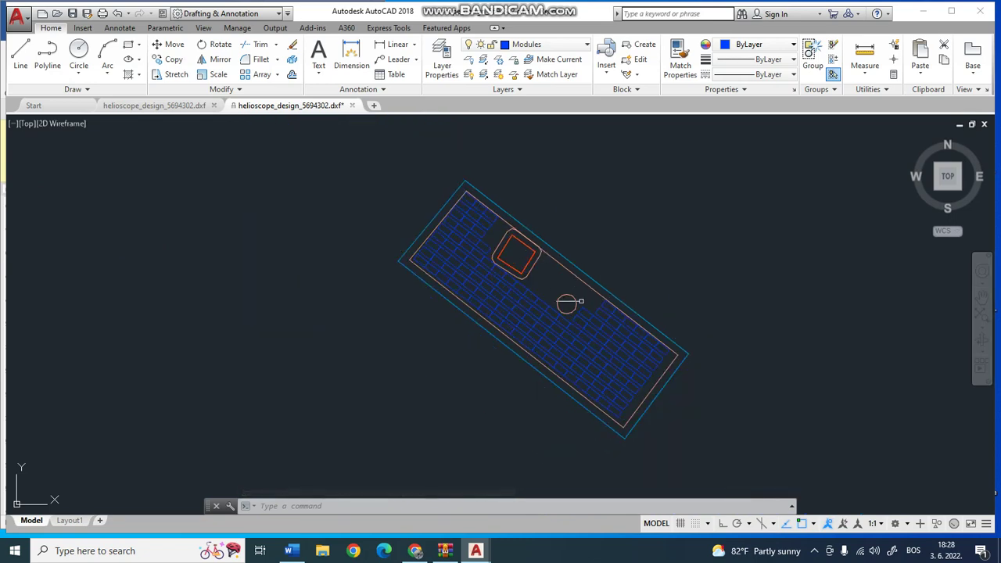
pyautogui.scroll(1, 620, 368)
pyautogui.scroll(3, 619, 368)
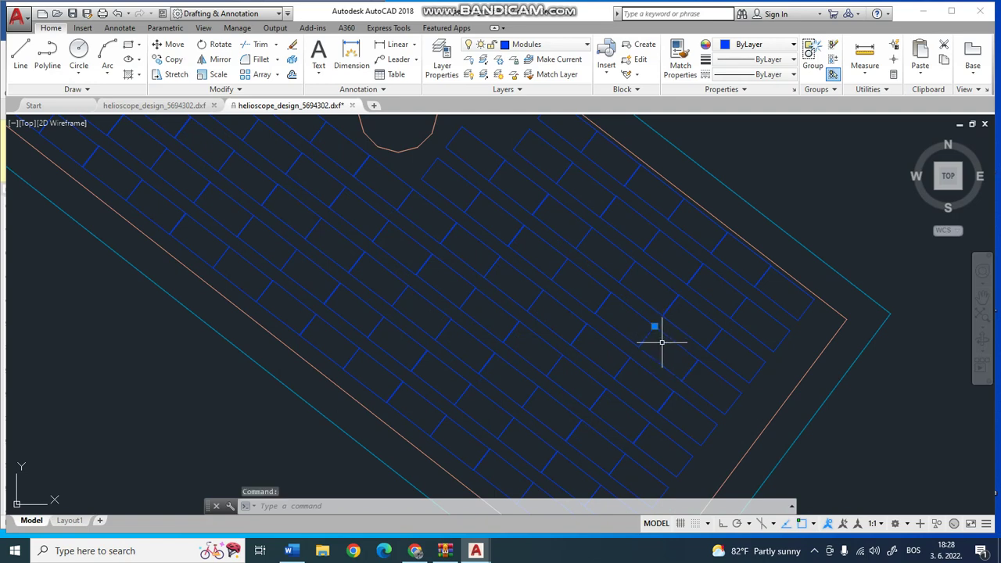
# Erase the selected module from the layout and zoom out over the whole array.
pyautogui.press('Delete')
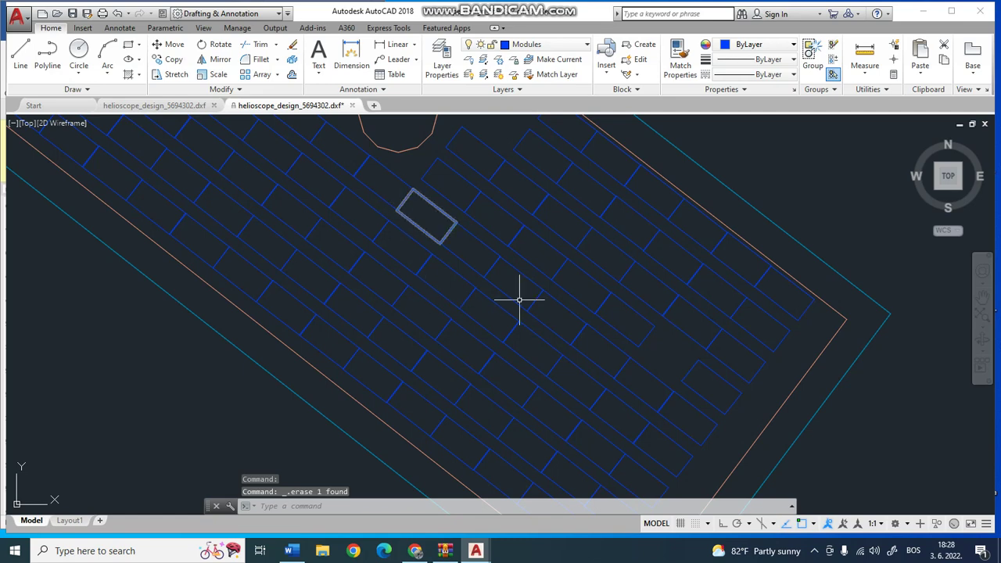
pyautogui.scroll(-5, 550, 287)
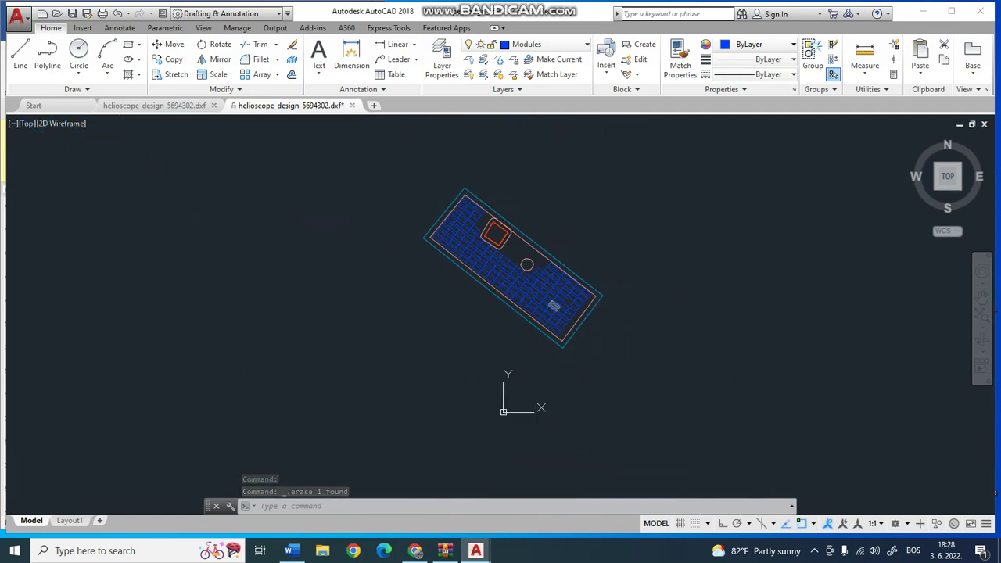
pyautogui.scroll(2, 466, 233)
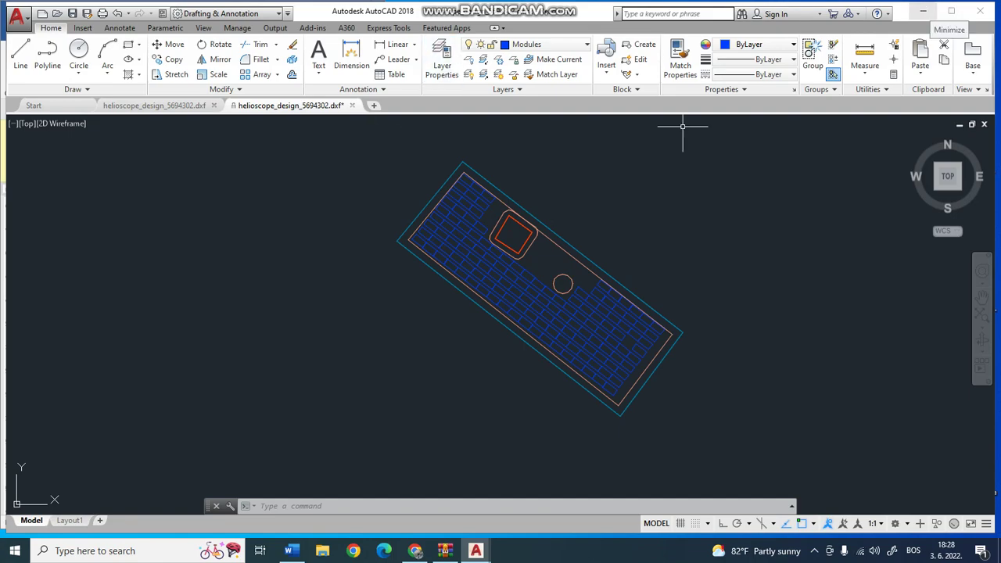
# Minimize AutoCAD, highlight 'Export project in Autocad drawing' yellow in Word, and begin adding Design 2.
pyautogui.click(922, 11)
pyautogui.click(189, 426)
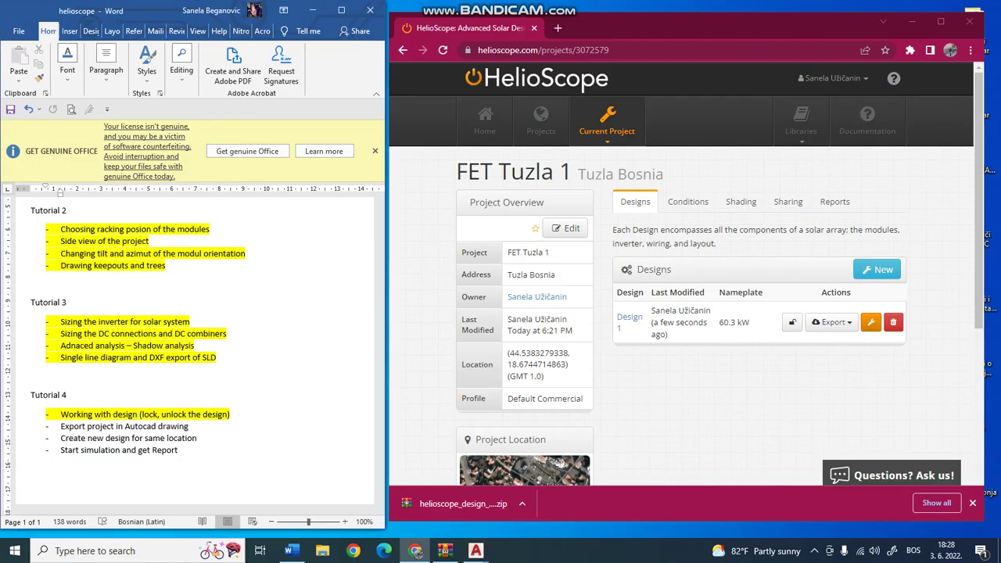
pyautogui.moveTo(188, 426)
pyautogui.mouseDown()
pyautogui.moveTo(135, 438)
pyautogui.moveTo(60, 426)
pyautogui.mouseUp()
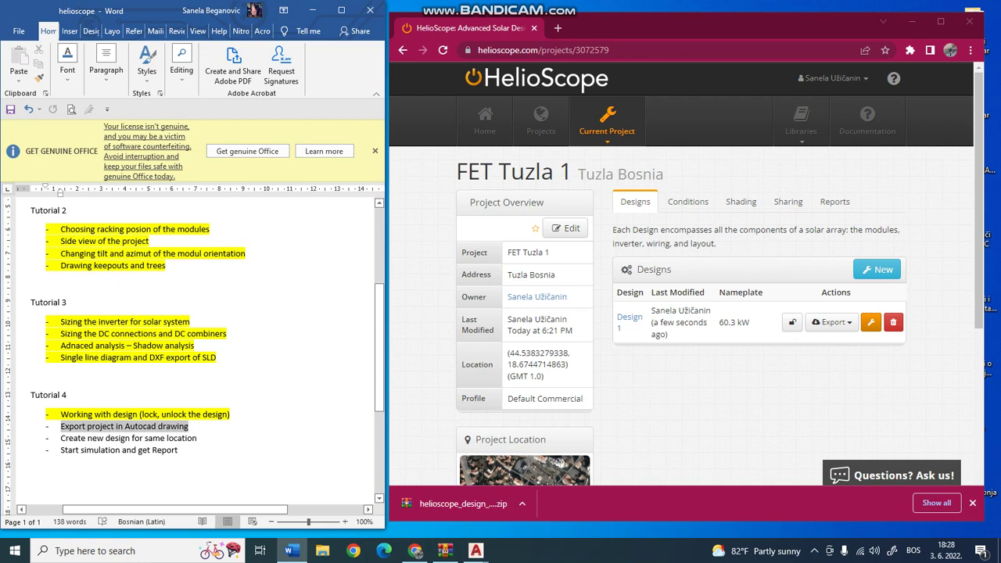
pyautogui.click(67, 63)
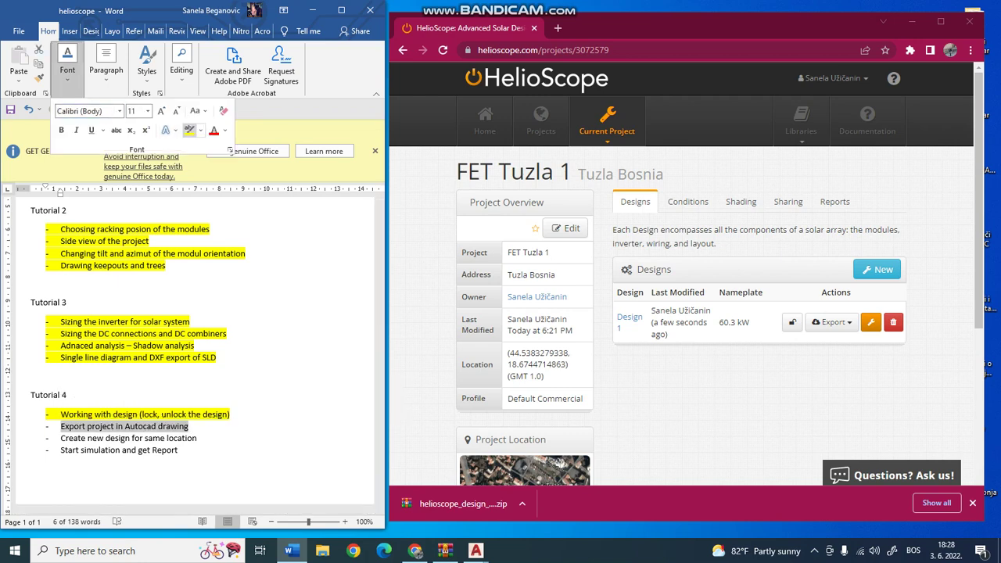
pyautogui.click(189, 130)
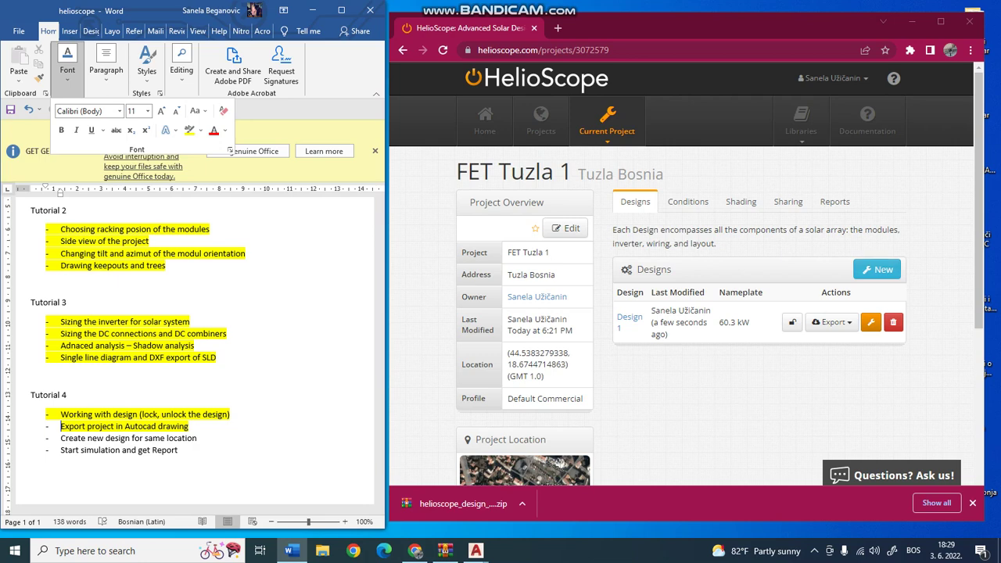
pyautogui.click(877, 269)
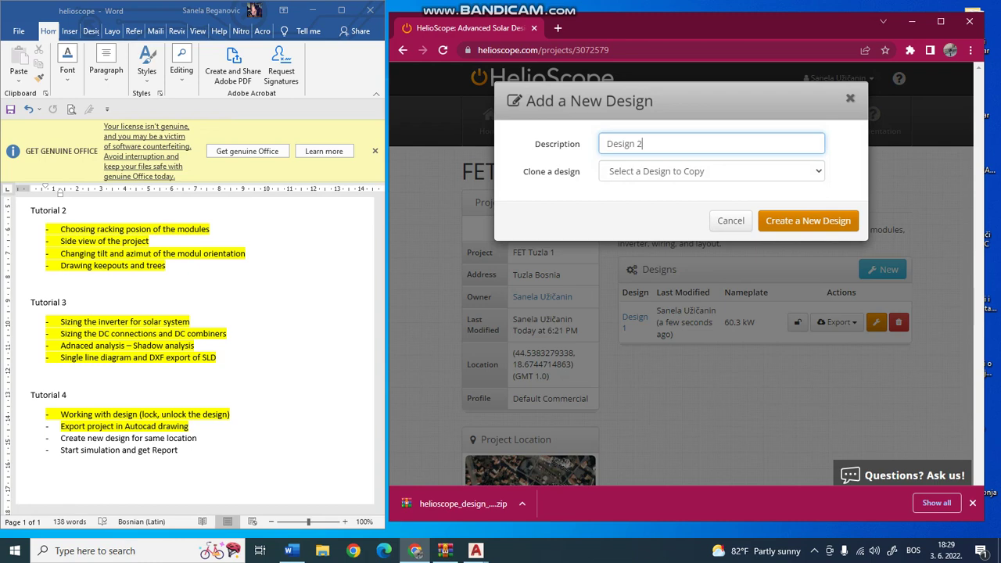
# Create Design 2 as a new empty design in the FET Tuzla 1 project.
pyautogui.click(807, 220)
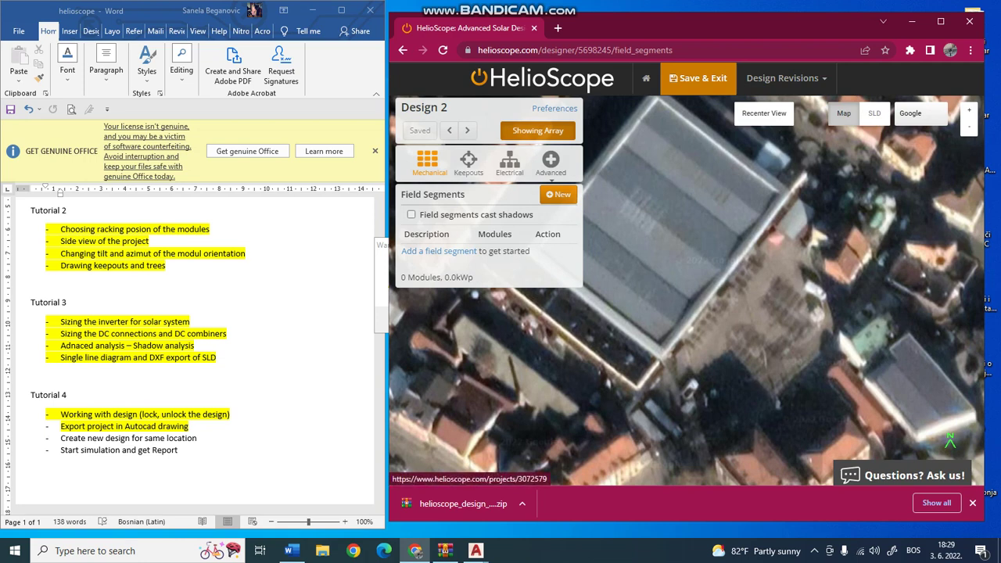
# Delete Design 2 from the FET Tuzla 1 project page.
pyautogui.click(646, 77)
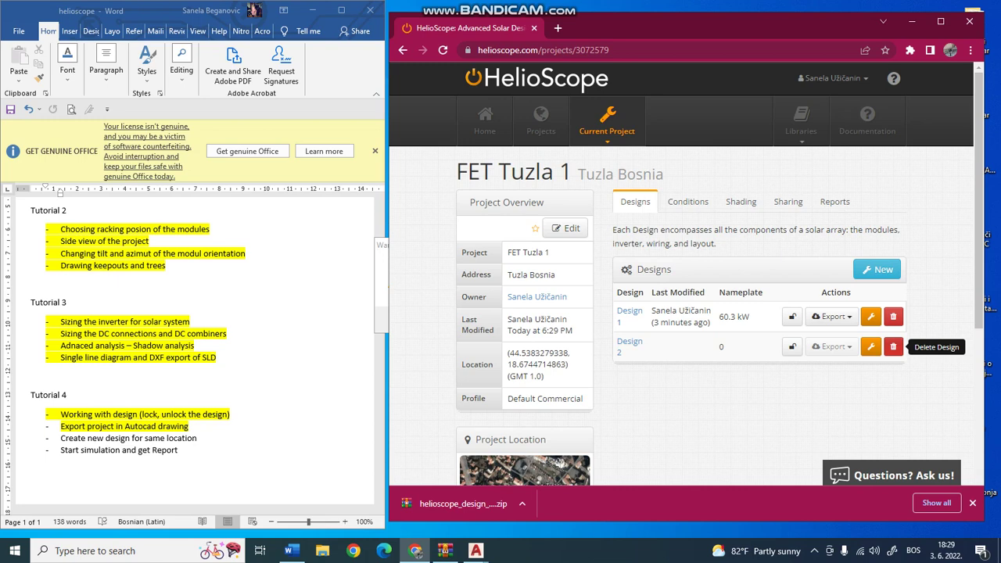
pyautogui.click(893, 347)
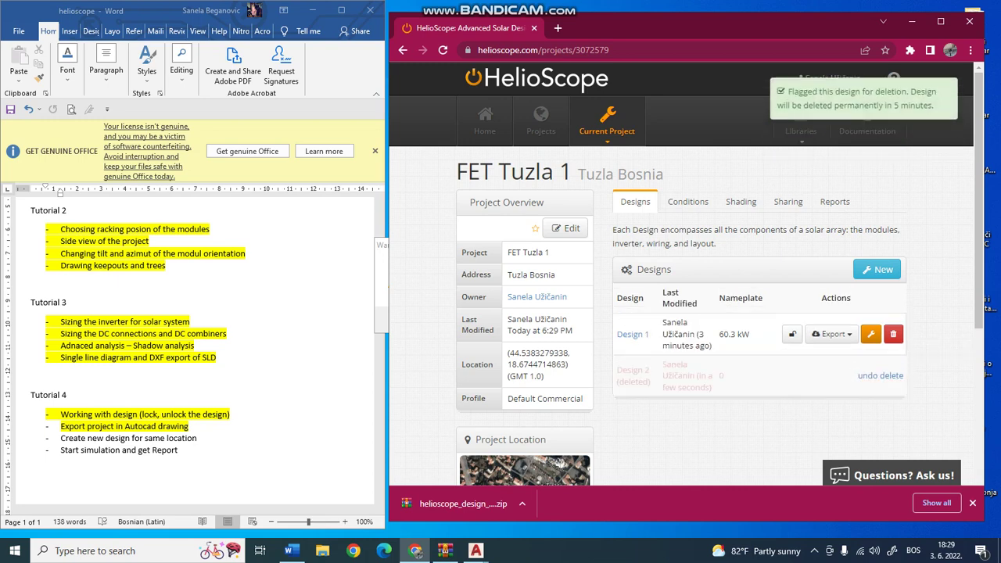
pyautogui.click(197, 437)
# Highlight 'Create new design for same location' yellow in Word, then lock Design 1.
pyautogui.moveTo(197, 437); pyautogui.dragTo(61, 438)
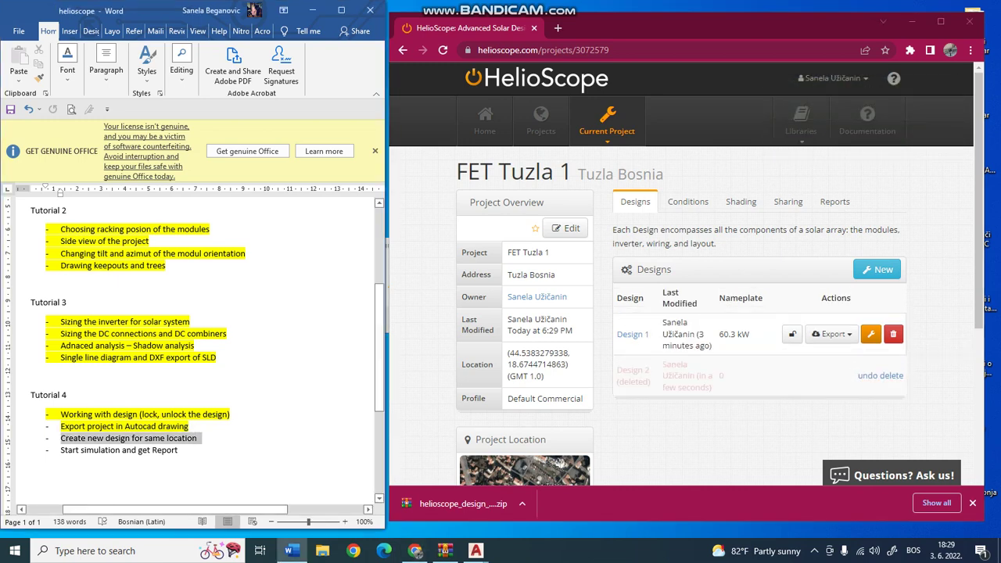
pyautogui.click(68, 64)
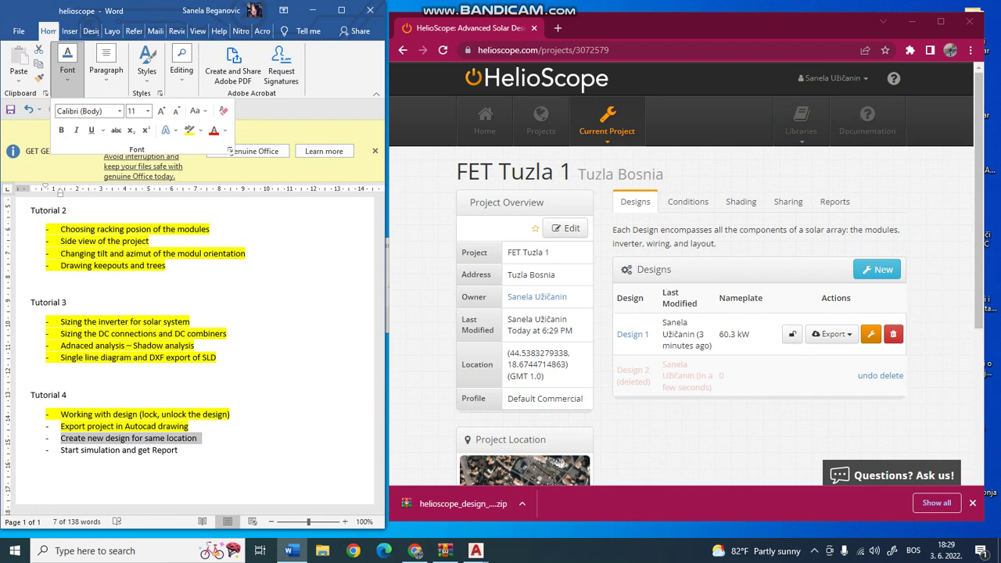
pyautogui.click(189, 129)
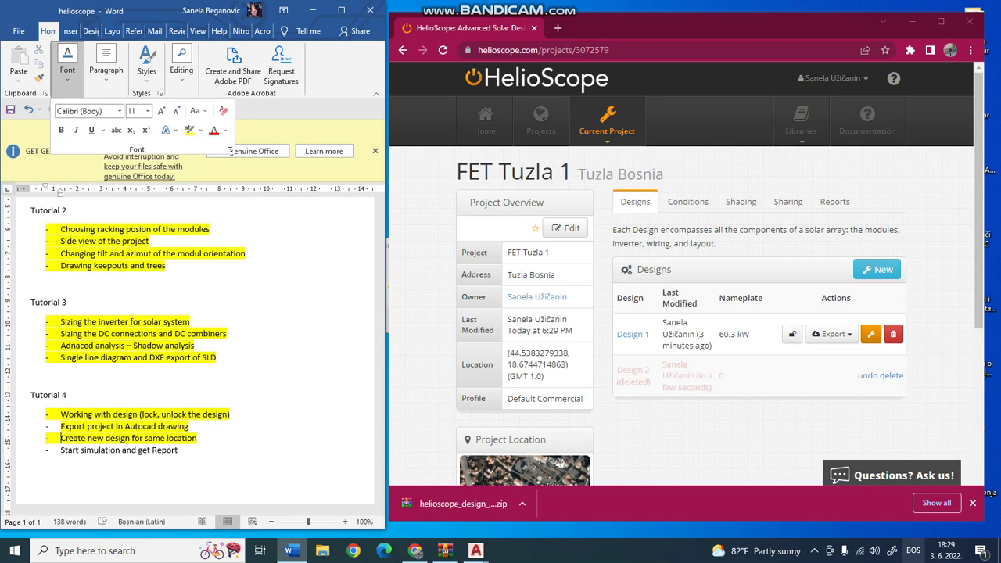
pyautogui.click(792, 334)
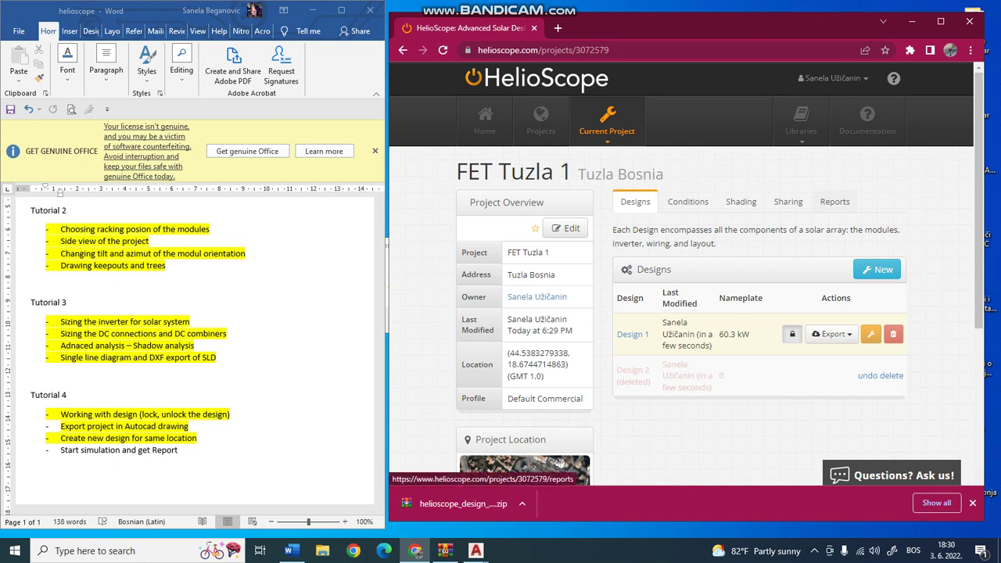
# Show Design 1's report as 75.7% performance ratio, then back as 989.4 kWh/kWp.
pyautogui.click(835, 202)
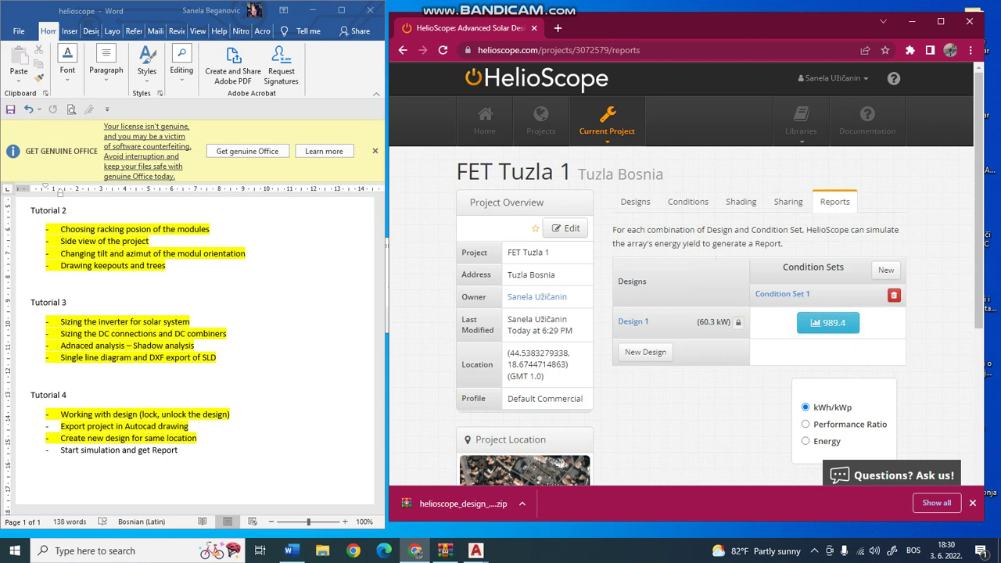
pyautogui.click(806, 424)
pyautogui.scroll(-1, 805, 424)
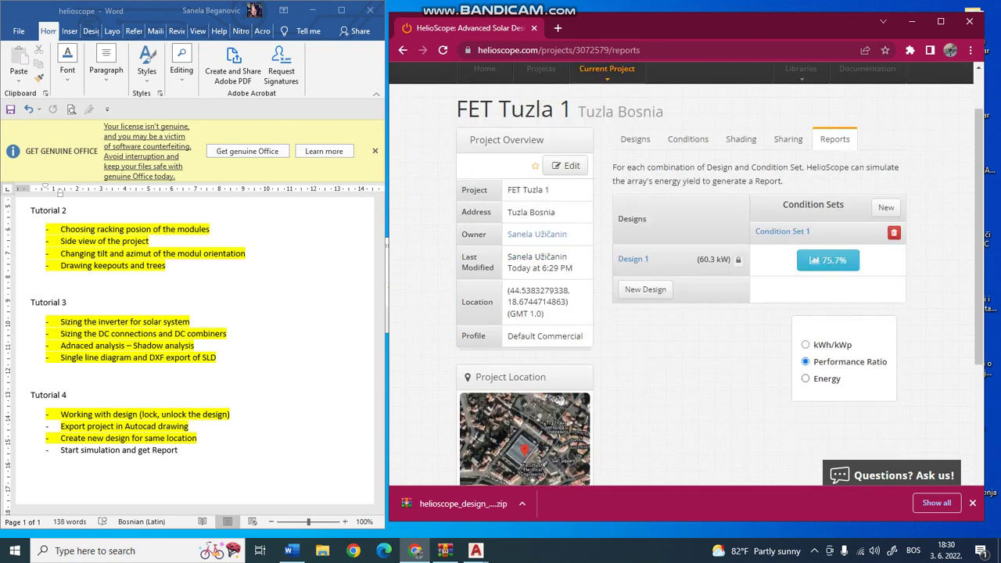
pyautogui.click(805, 344)
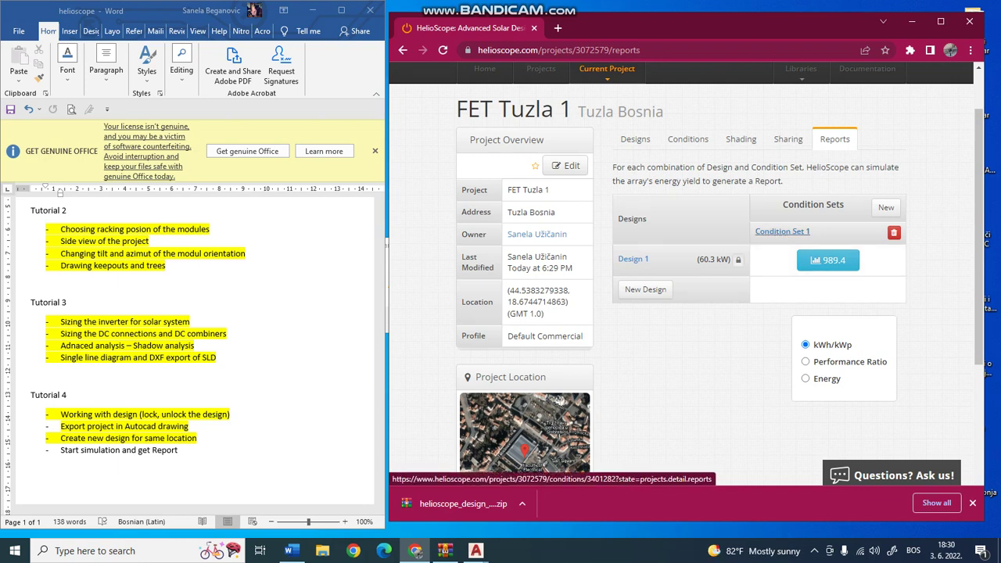
# Review Condition Set 1's settings and delete it.
pyautogui.click(782, 231)
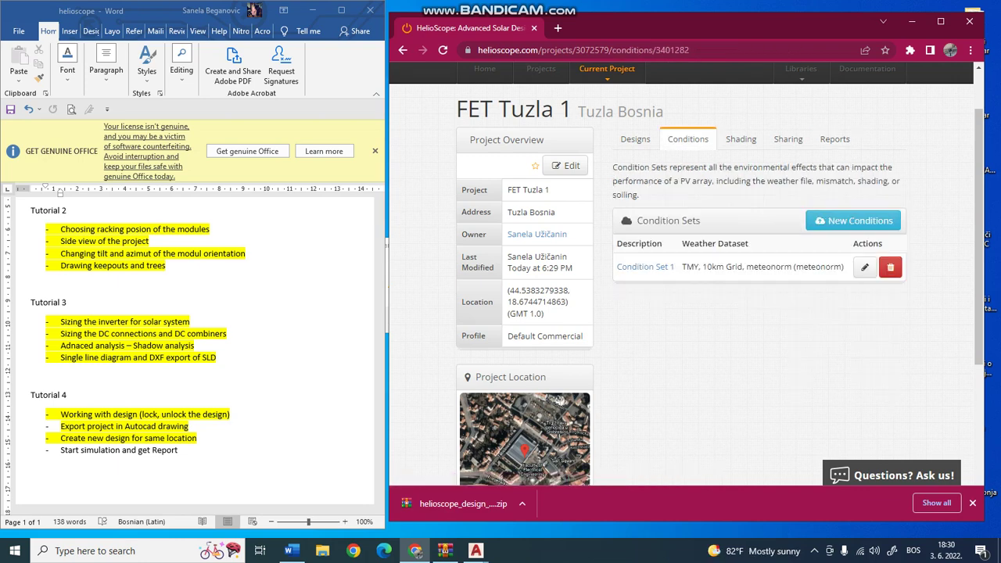
pyautogui.click(577, 266)
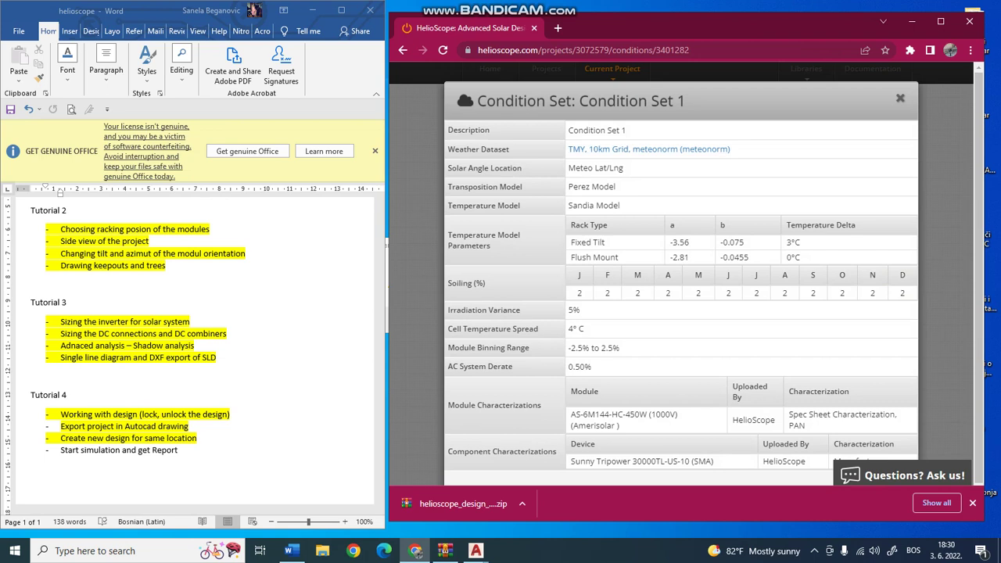
pyautogui.scroll(-1, 680, 289)
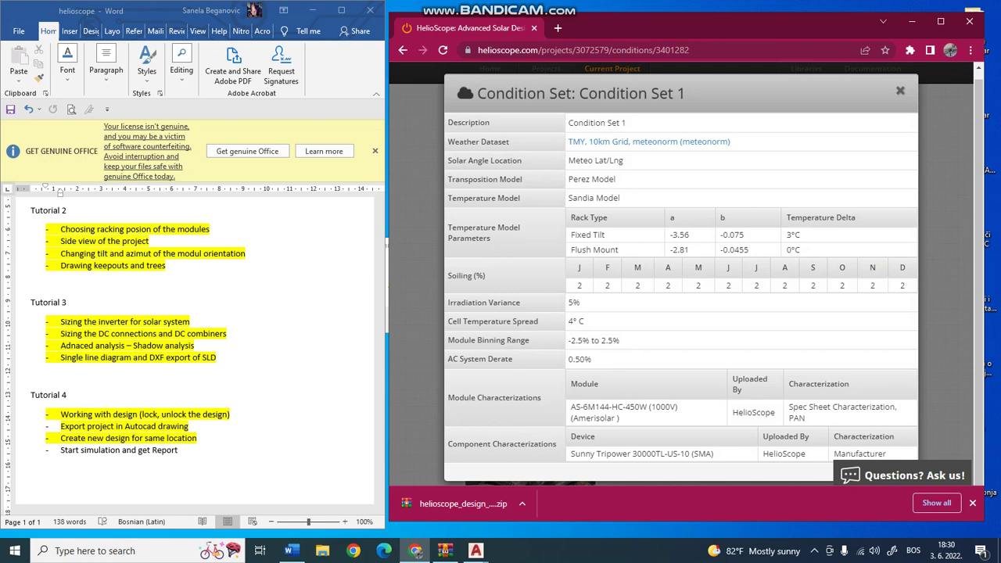
pyautogui.click(899, 91)
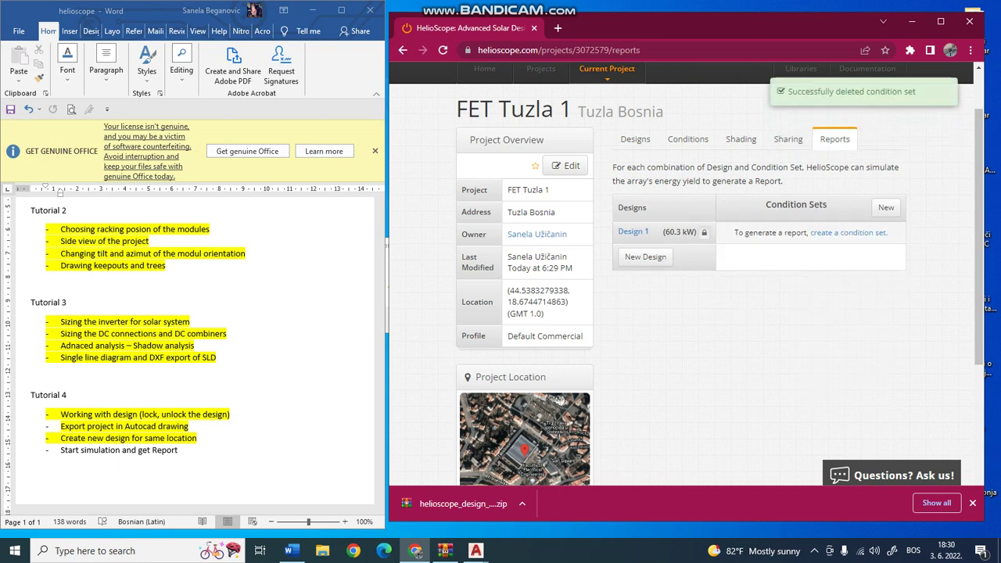
# Check the Design 1 summary, then switch between the Designs and Reports tabs.
pyautogui.click(633, 232)
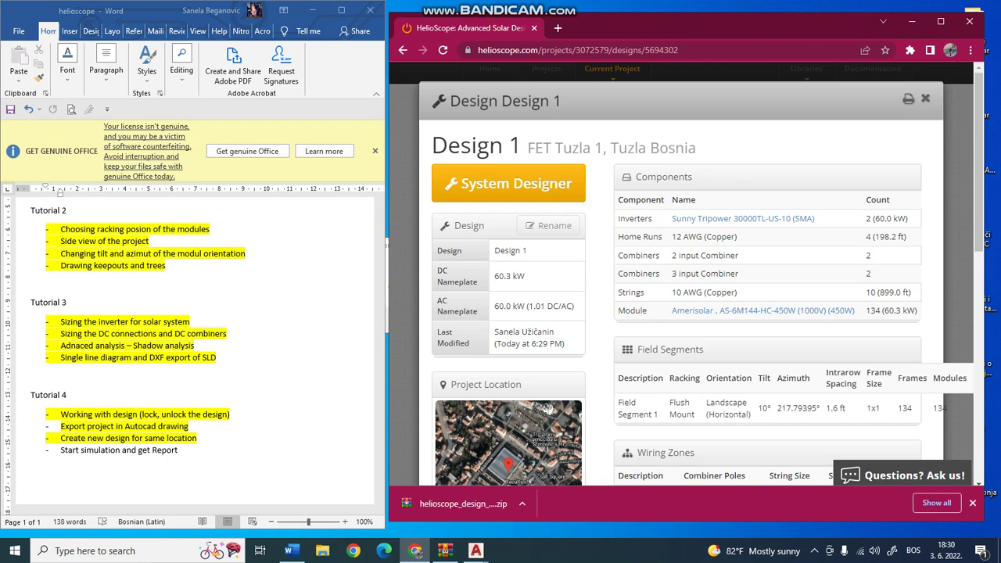
pyautogui.click(925, 98)
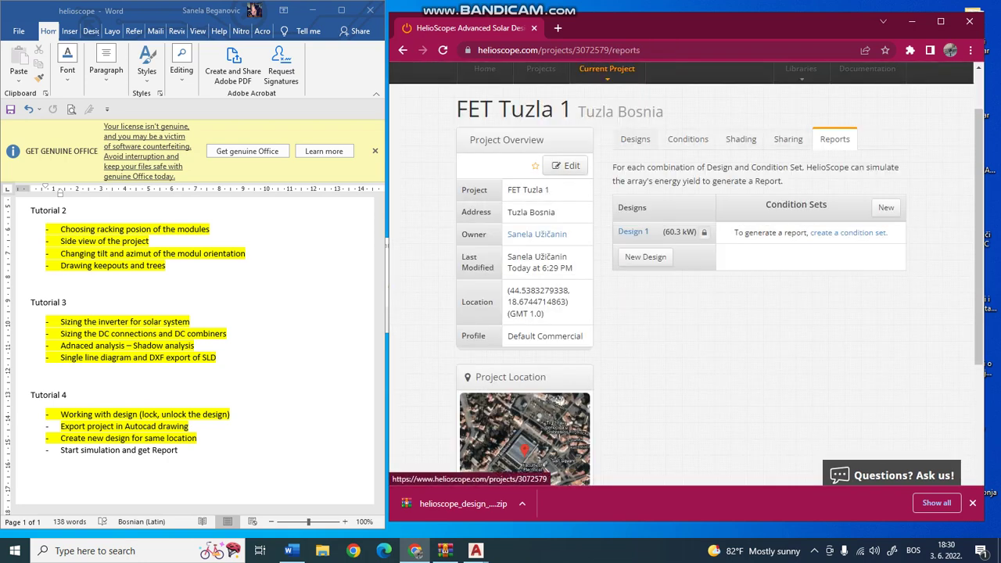
pyautogui.click(635, 139)
pyautogui.click(834, 139)
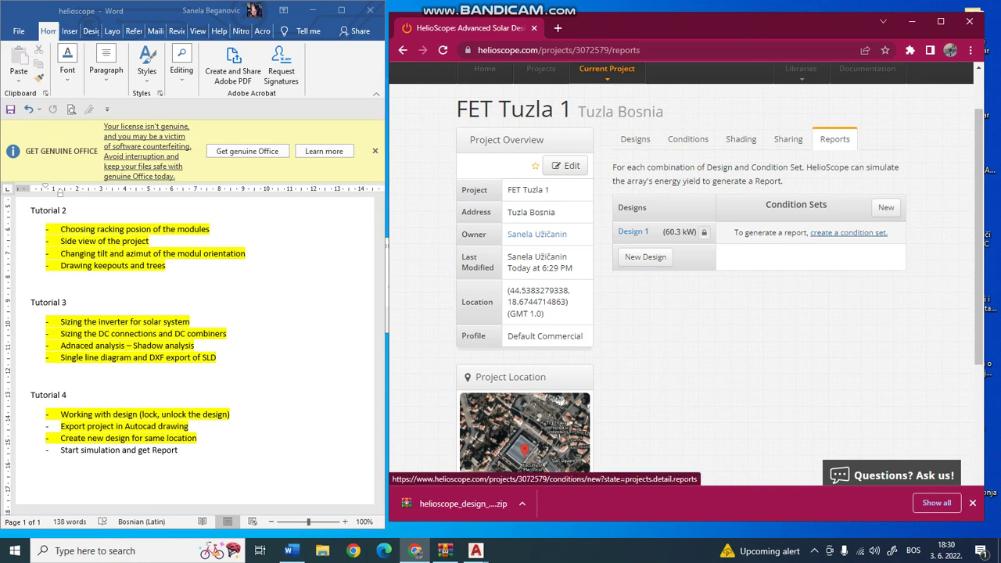
# Create Condition Set 1 with default settings and nearby 10km Grid meteonorm weather data.
pyautogui.click(848, 232)
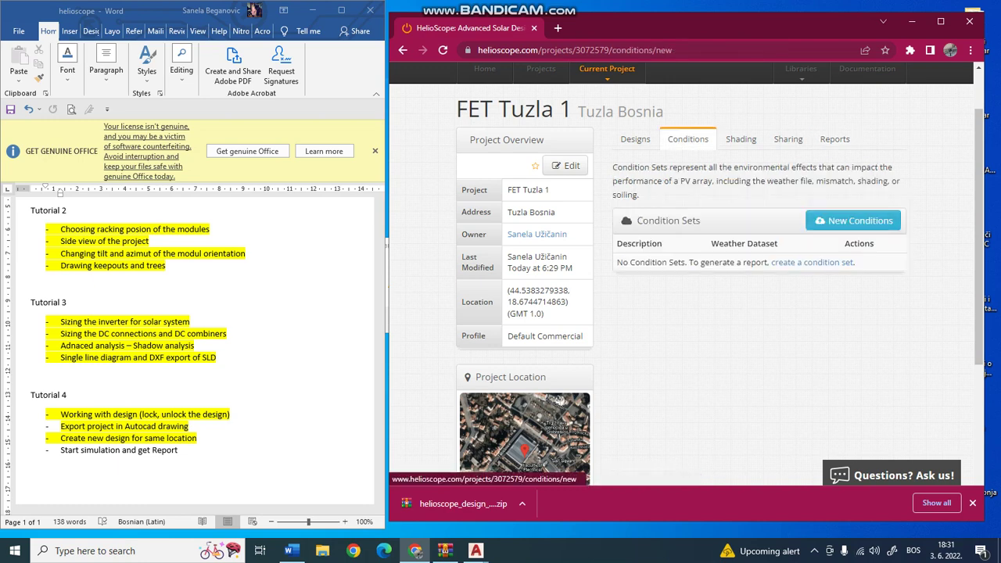
pyautogui.click(852, 220)
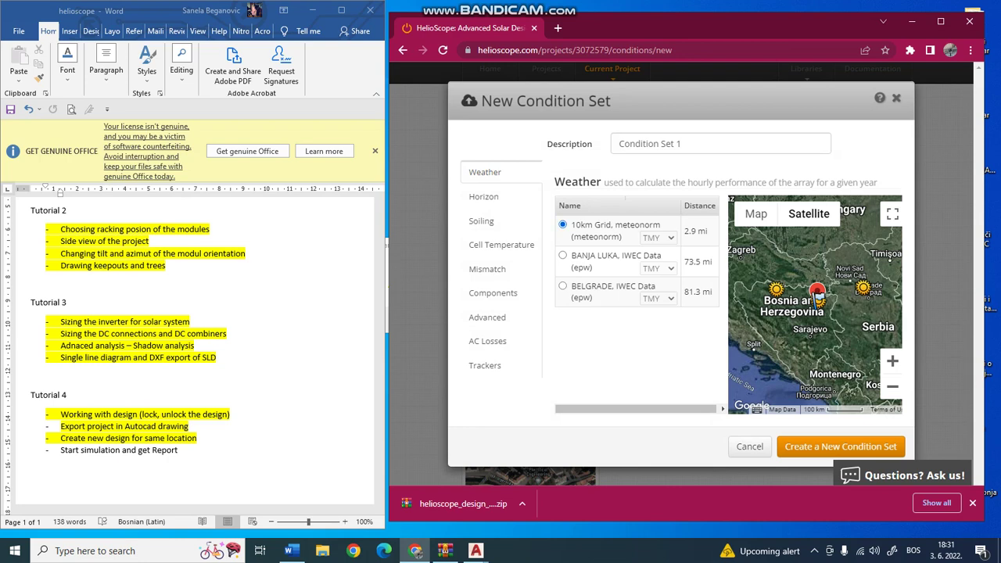
pyautogui.click(841, 446)
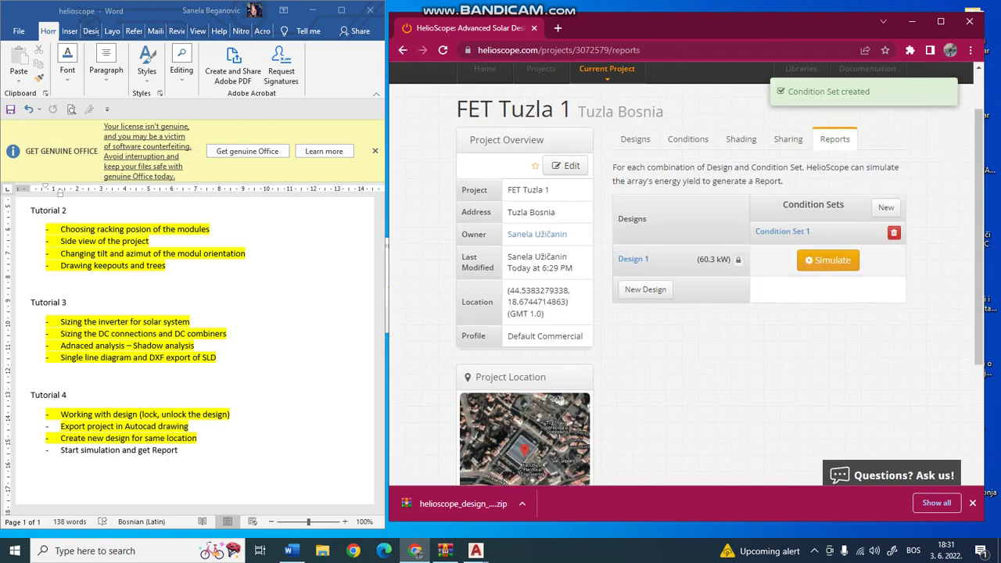
# Simulate Design 1 and review 75.7% performance ratio, 59.7 MWh energy and 989.4 kWh/kWp.
pyautogui.click(827, 259)
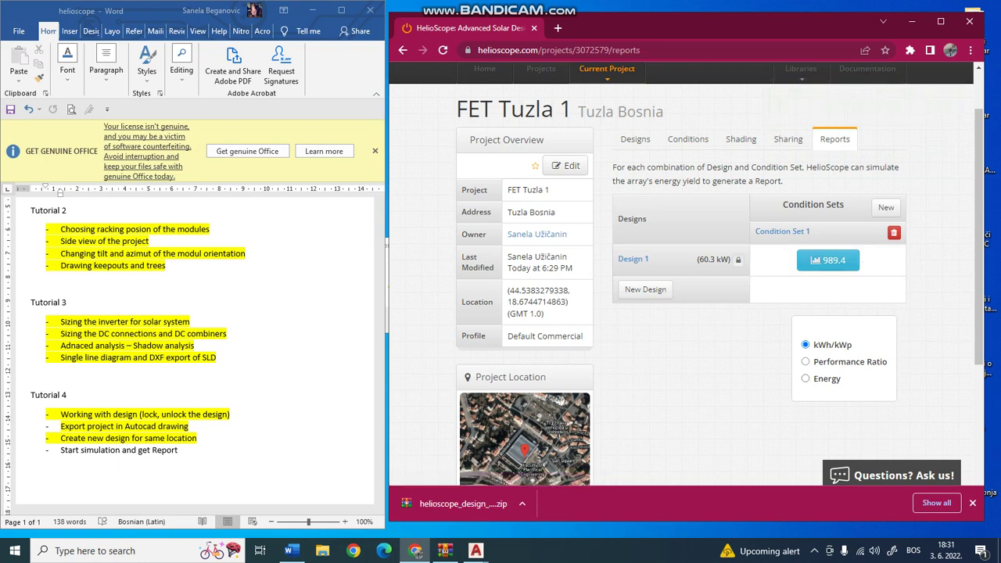
pyautogui.click(805, 361)
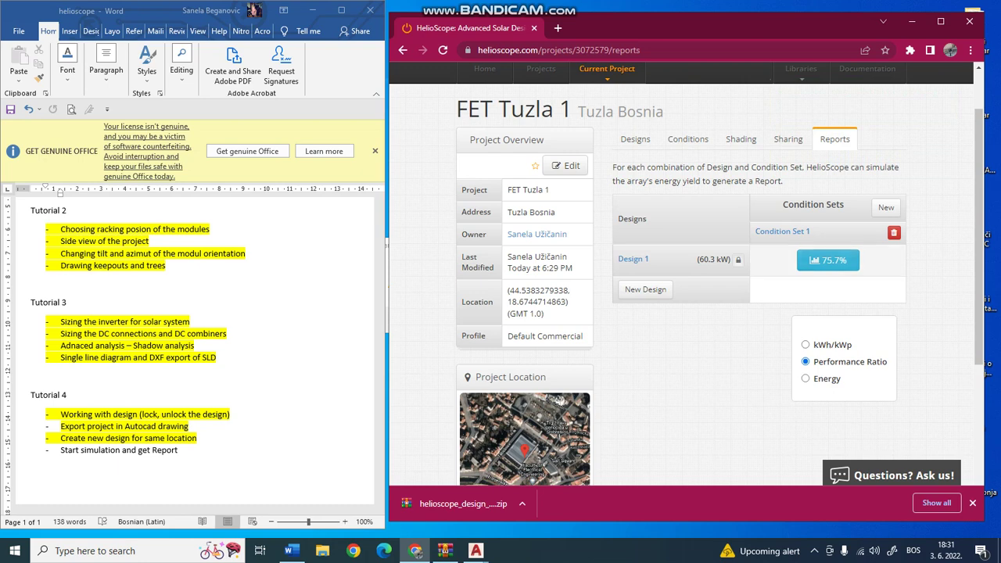
pyautogui.click(805, 379)
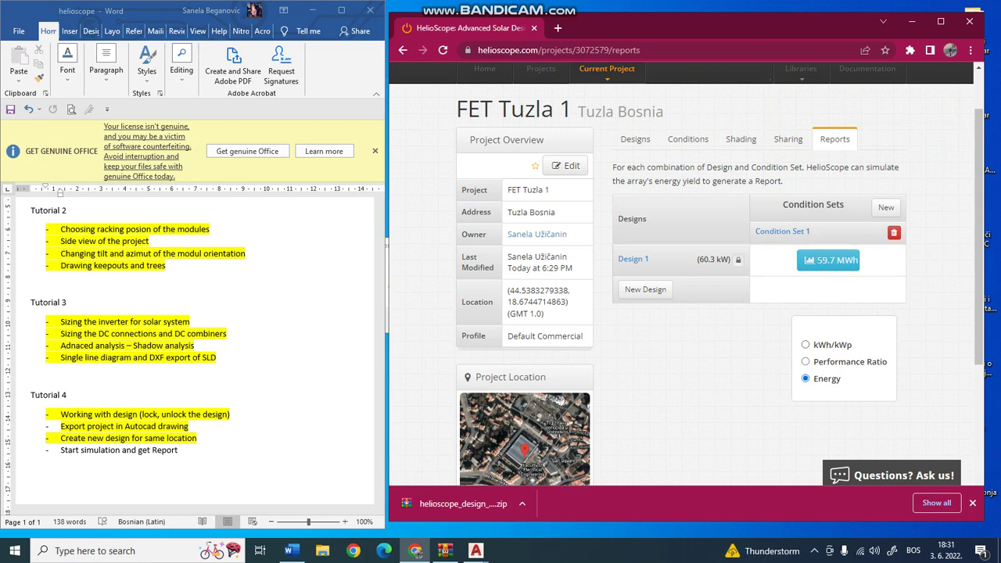
pyautogui.click(805, 344)
# Highlight the Word checklist line 'Start simulation and get Report' in yellow.
pyautogui.click(290, 550)
pyautogui.moveTo(183, 449); pyautogui.dragTo(61, 449)
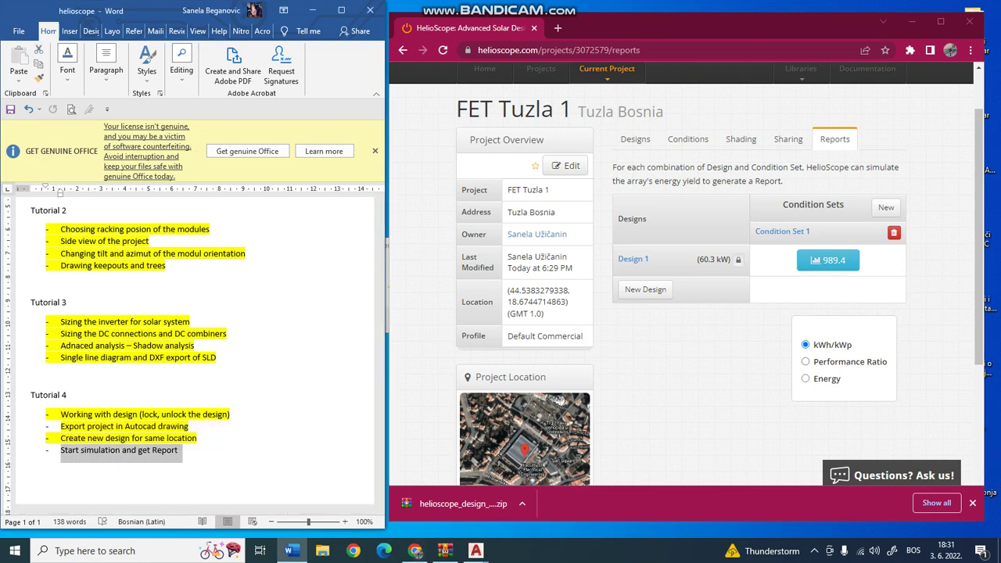
pyautogui.click(67, 62)
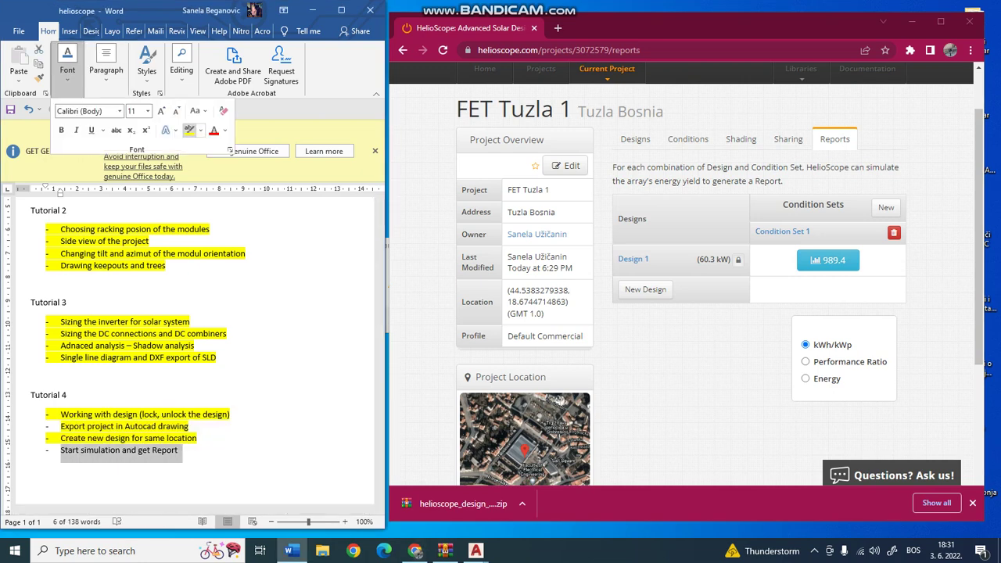
pyautogui.click(189, 130)
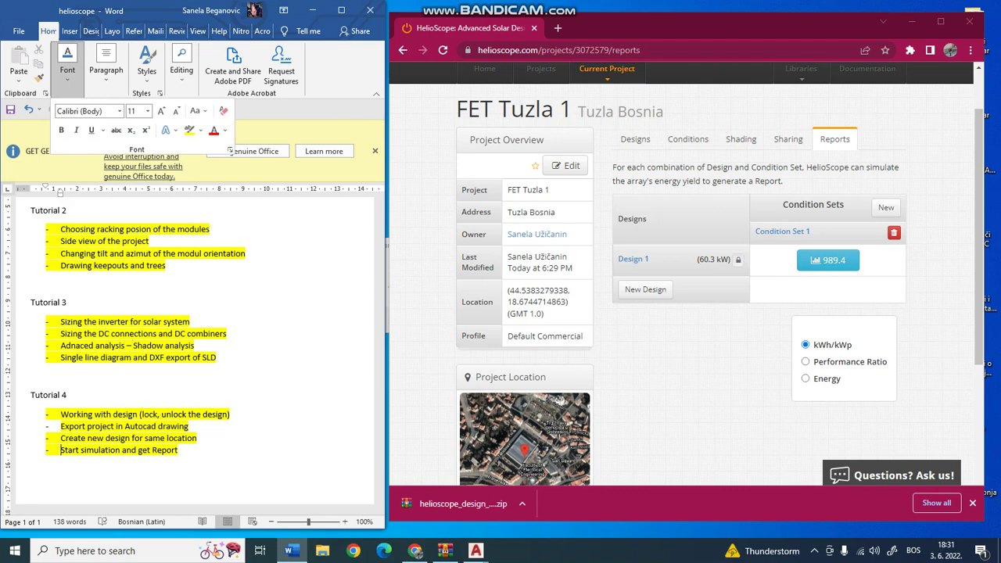